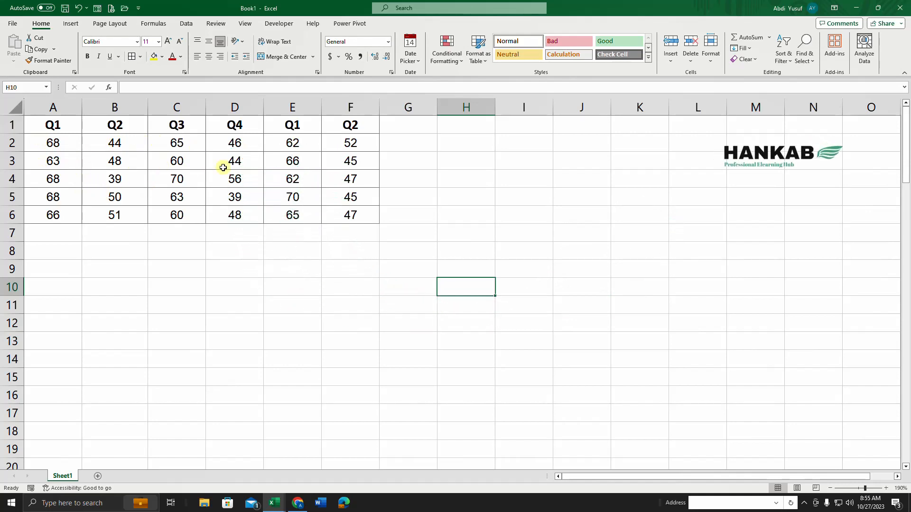
click(466, 107)
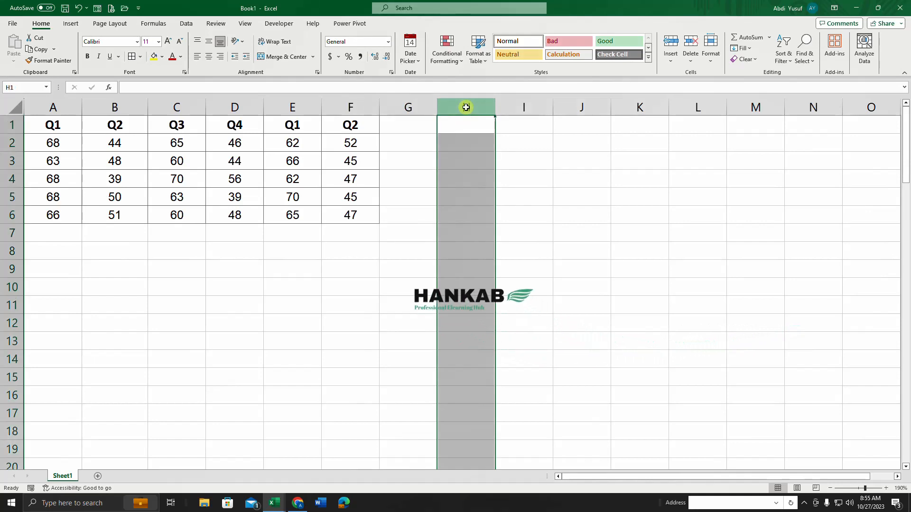
click(133, 192)
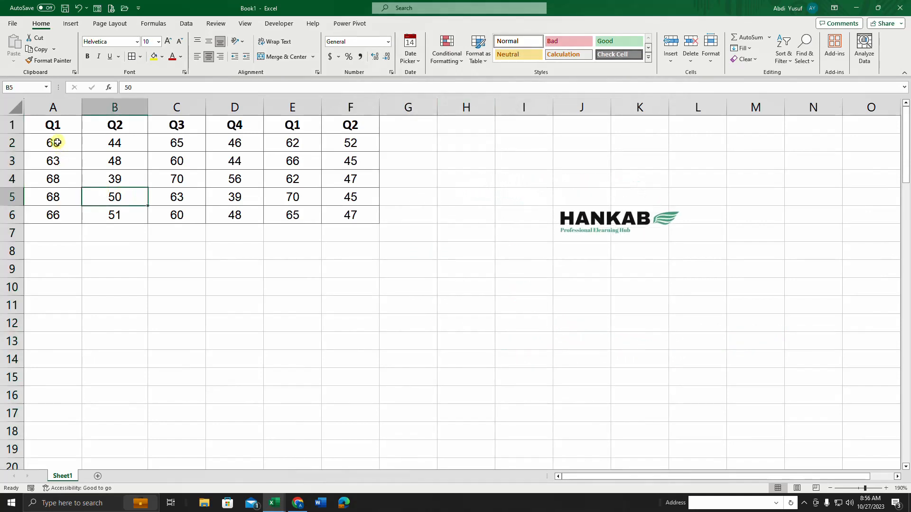
Step: Copy the first Q1 column's values in A2:A6 and paste them into column H starting at H1
click(57, 142)
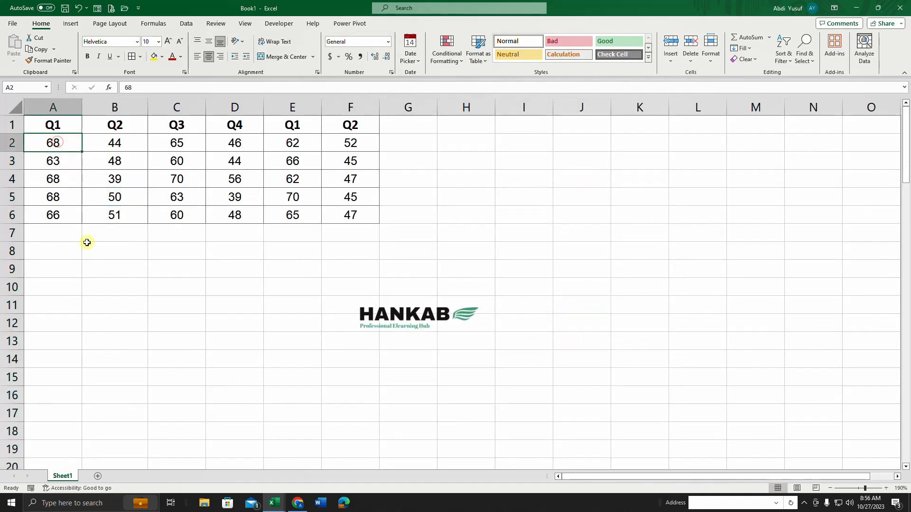
key(shift+Down)
key(shift+Down)
key(shift+Down)
key(shift+Down)
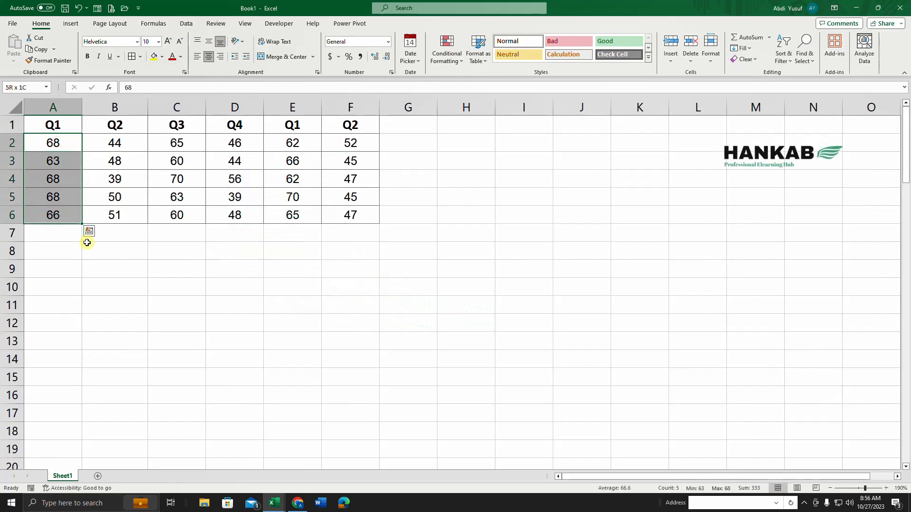
key(ctrl+c)
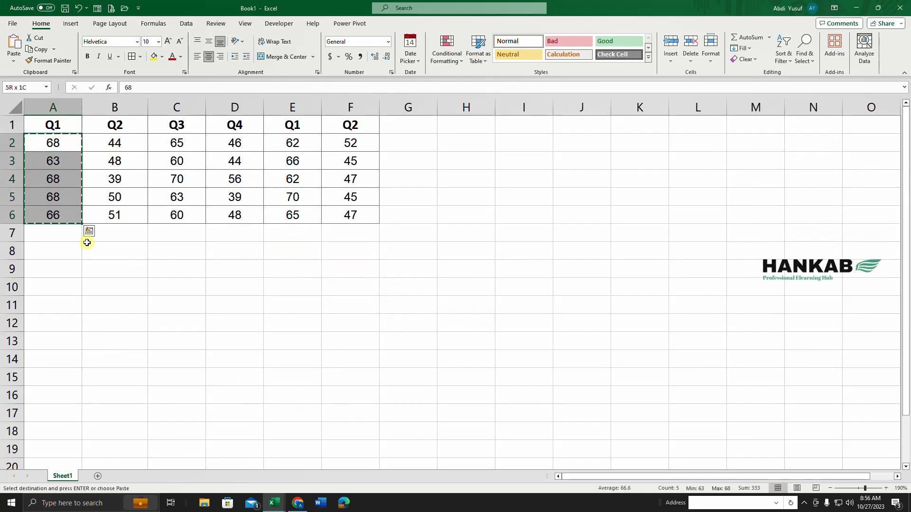
click(452, 124)
key(ctrl+v)
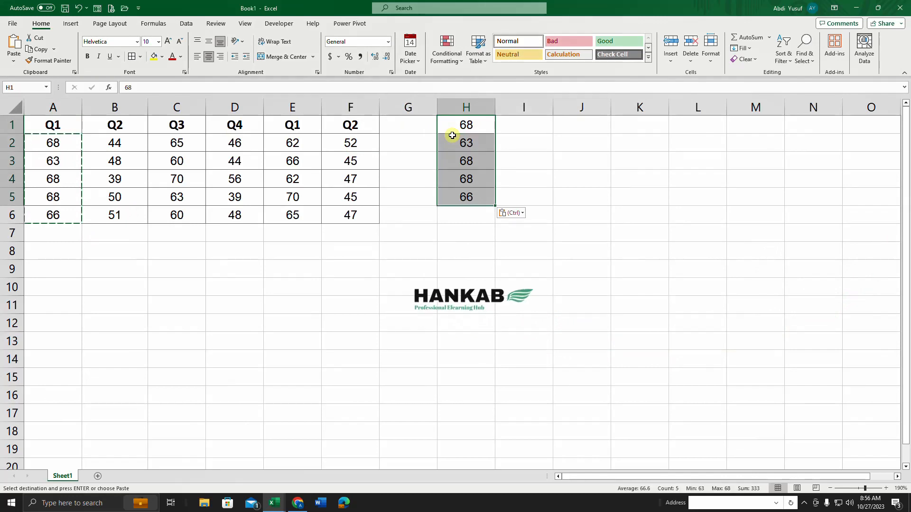
Step: Copy the first Q2 column's values in B2:B6 and paste them below the existing values, starting at H6
click(122, 142)
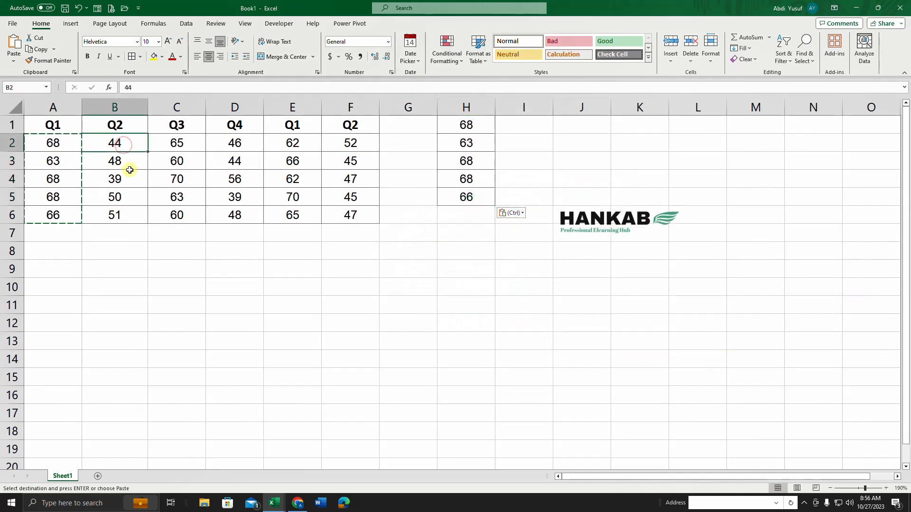
key(shift+Down)
key(shift+Down)
key(shift+Down)
key(shift+Down)
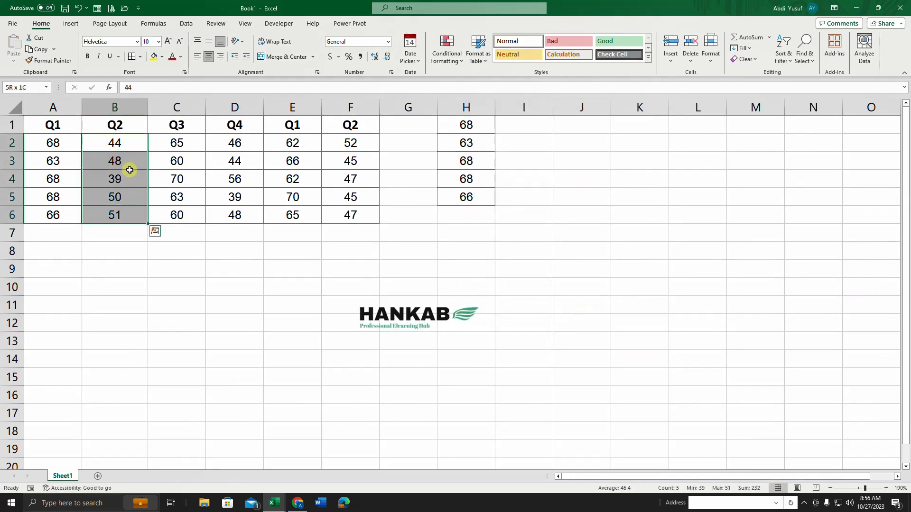
key(ctrl+c)
click(452, 216)
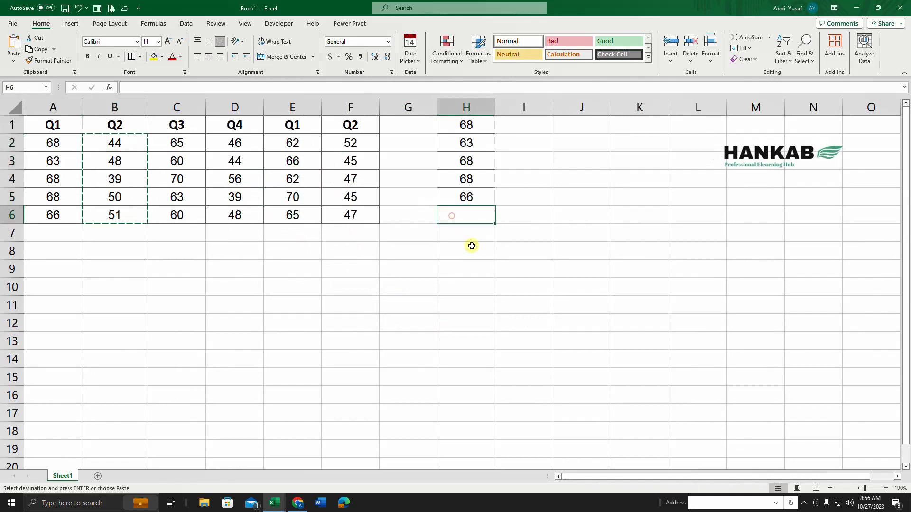
key(ctrl+v)
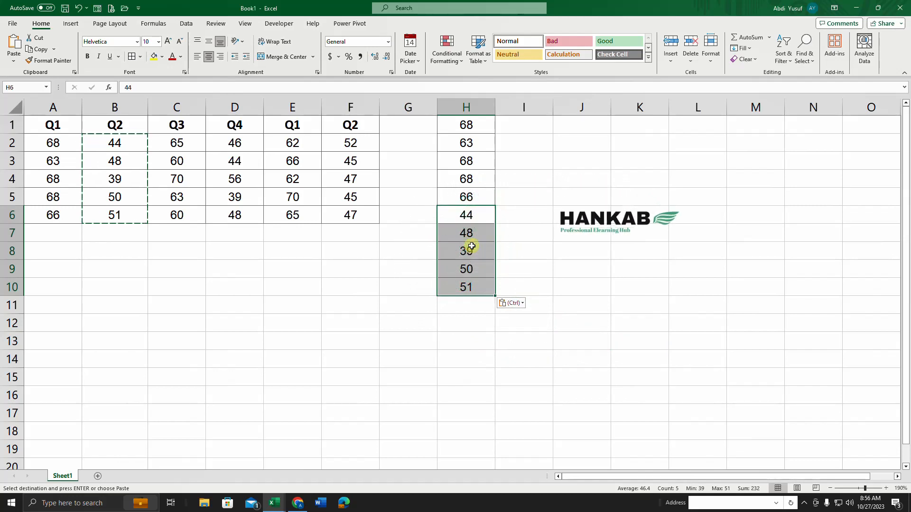
Step: Undo both manual pastes in column H
key(ctrl+z)
key(ctrl+z)
click(451, 264)
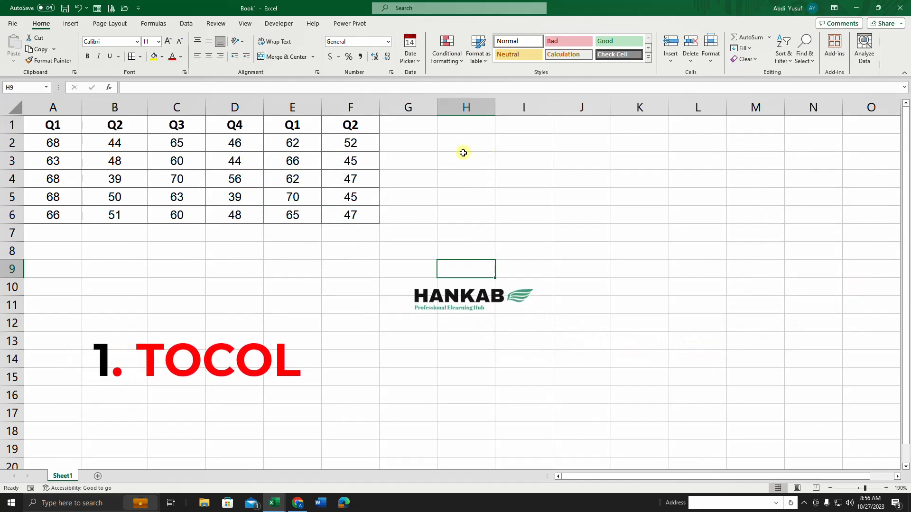
click(468, 114)
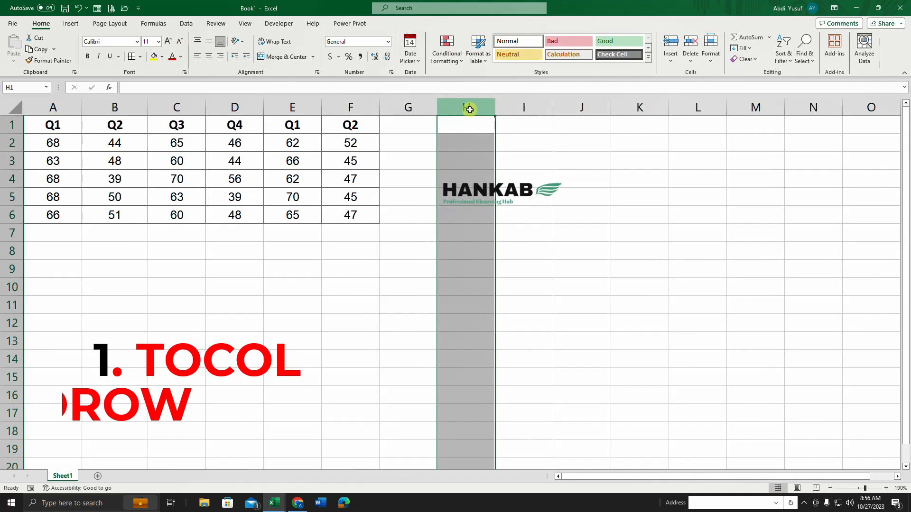
click(421, 129)
click(465, 126)
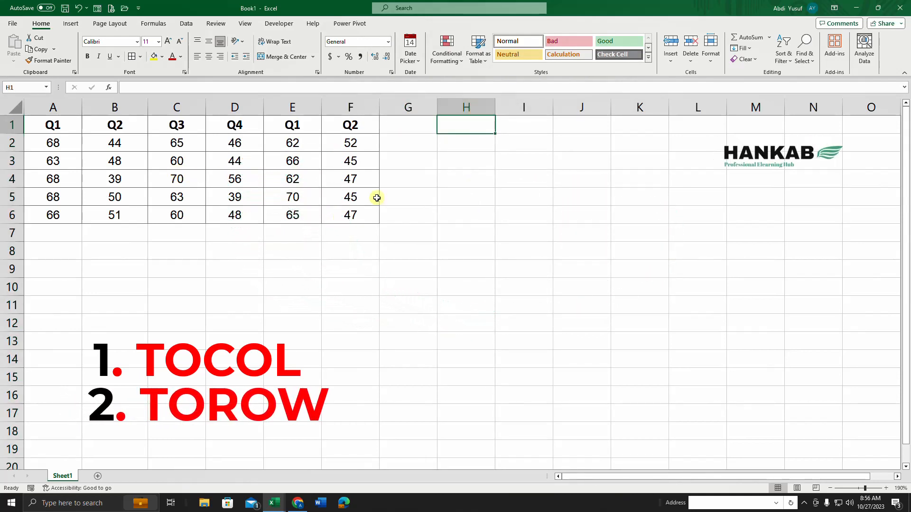
click(472, 108)
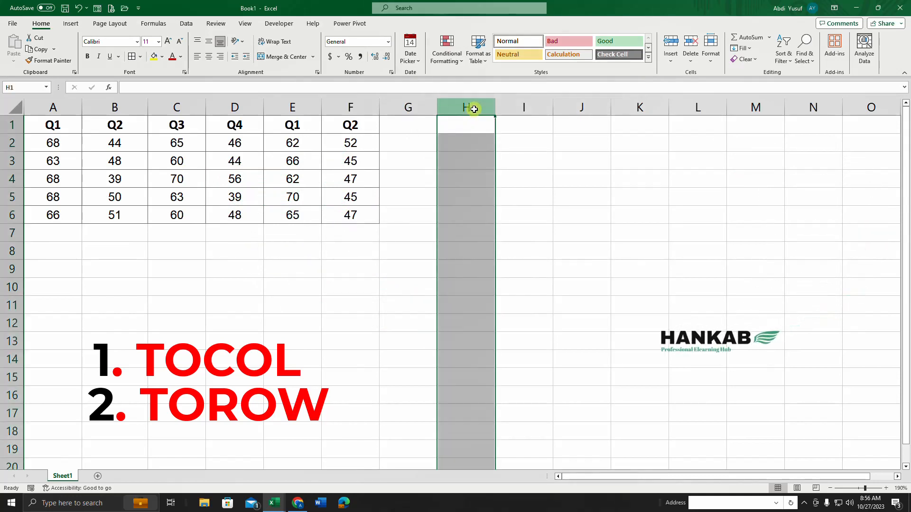
click(520, 163)
Step: Enter the formula =TOCOL(A2:F6) in cell H1 to stack the table's values into one column
click(462, 125)
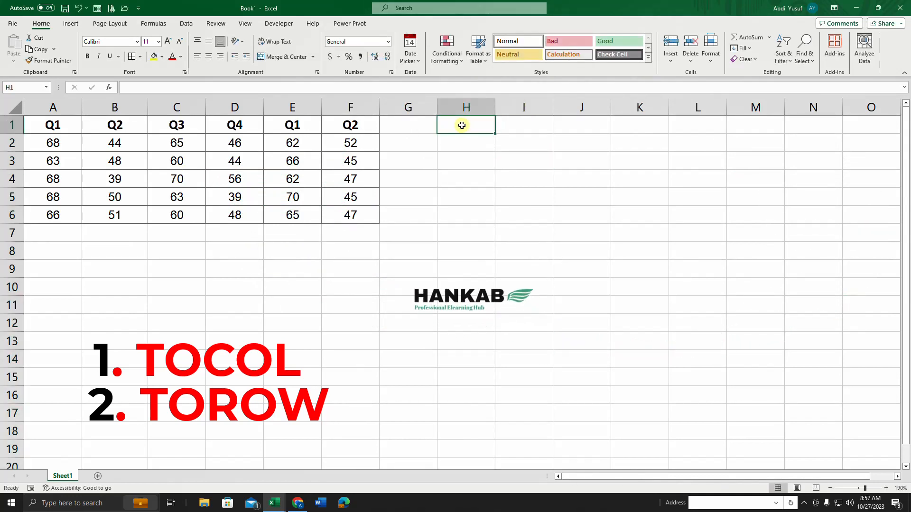
text(=)
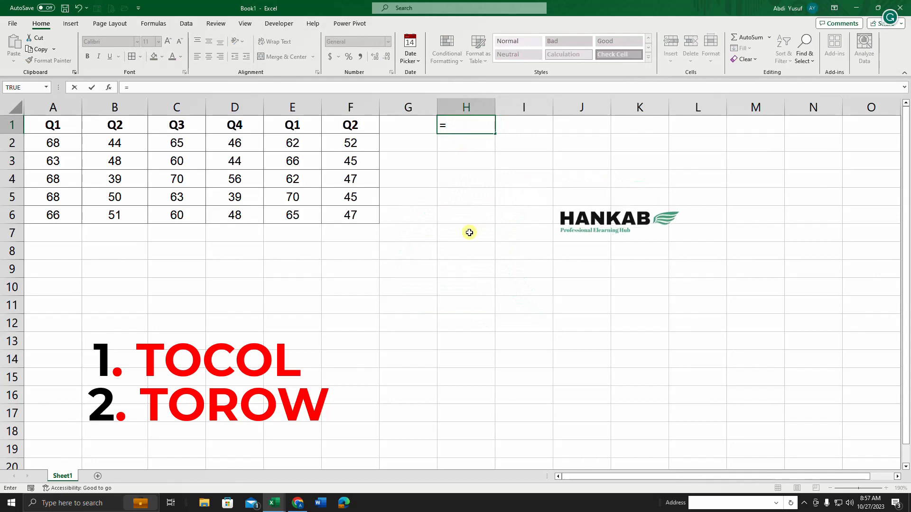
text(toc)
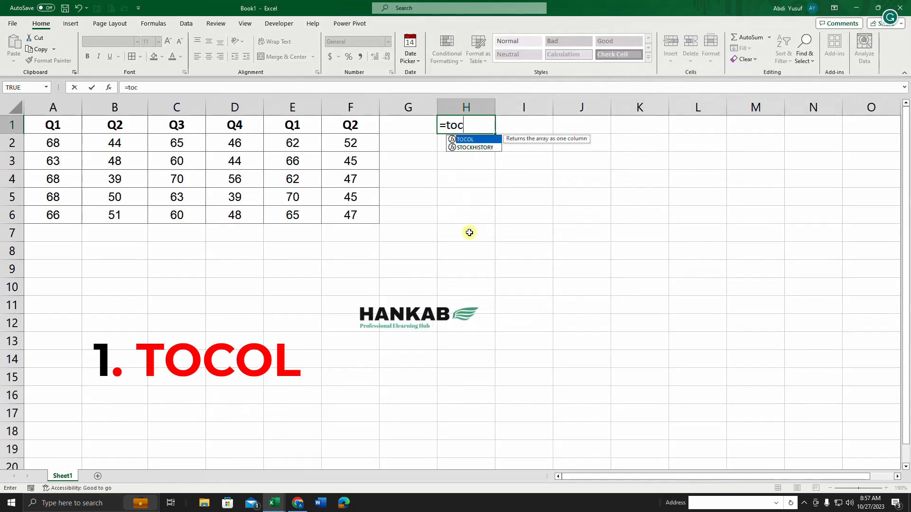
key(Tab)
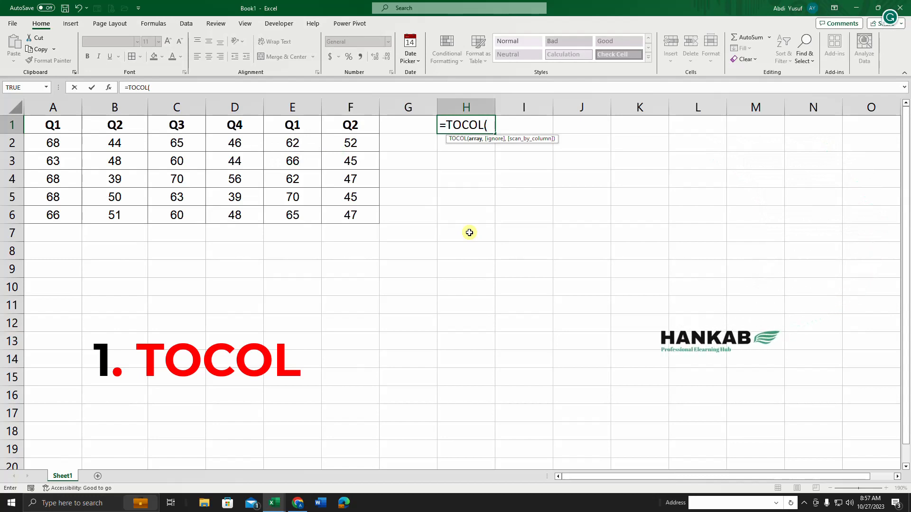
click(62, 146)
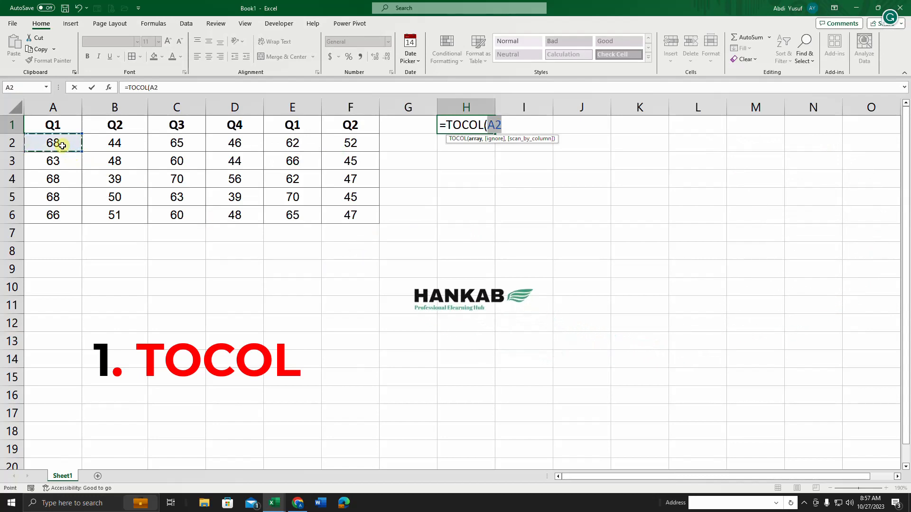
key(ctrl+shift+Down)
key(ctrl+shift+Right)
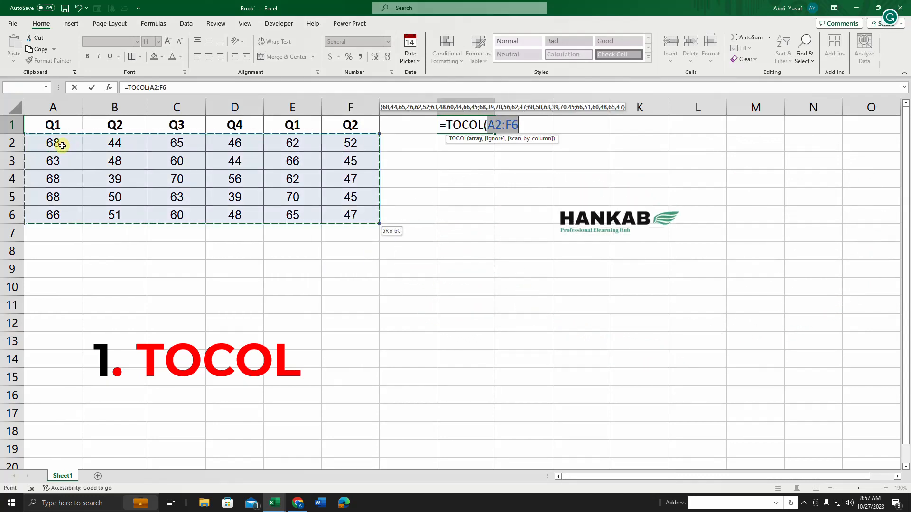
text())
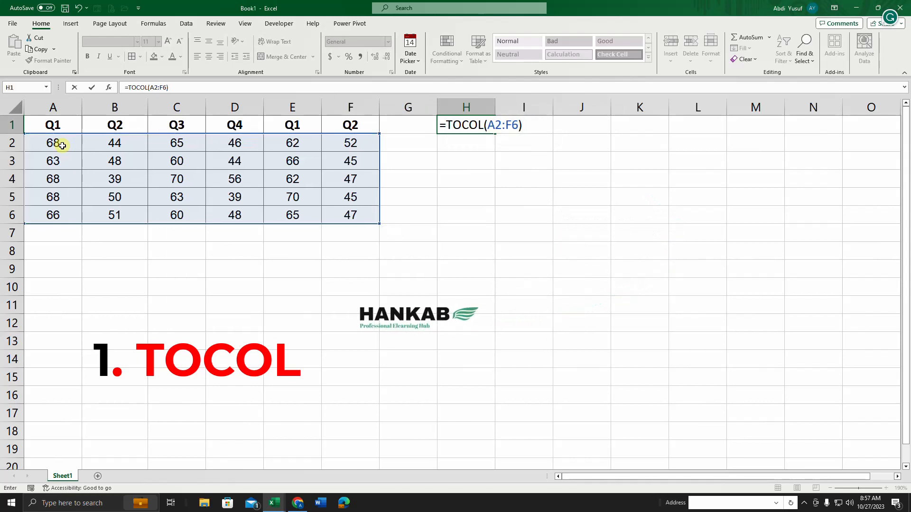
key(Return)
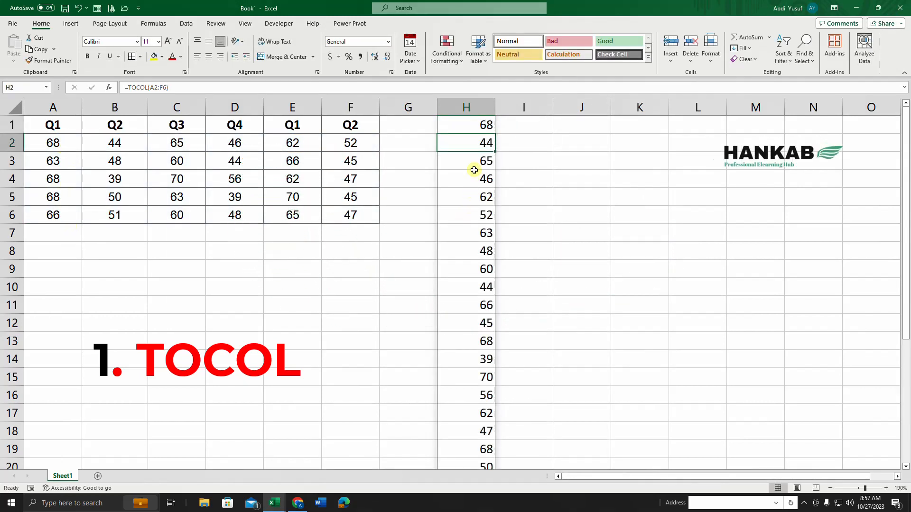
click(472, 228)
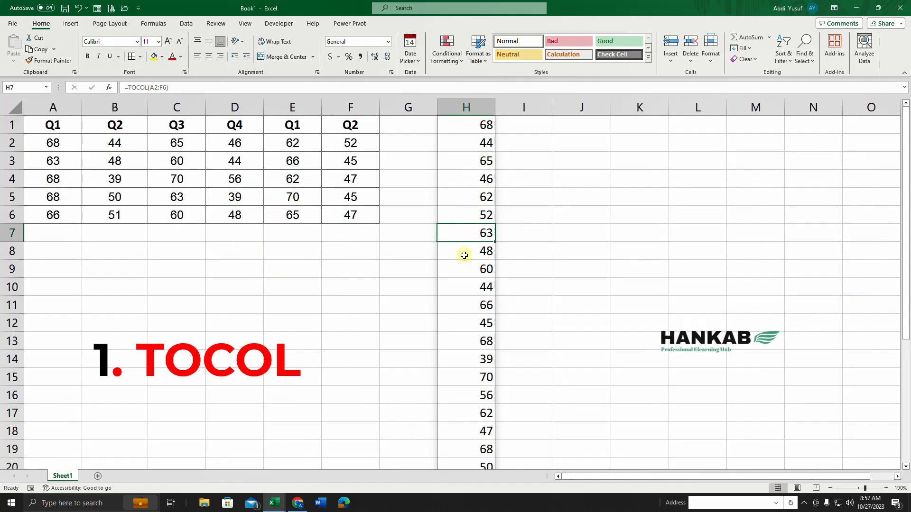
click(483, 125)
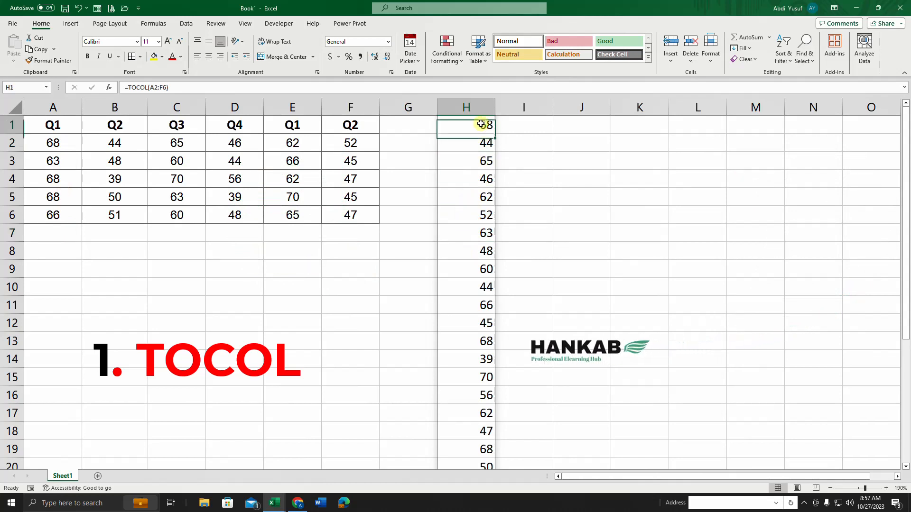
click(126, 88)
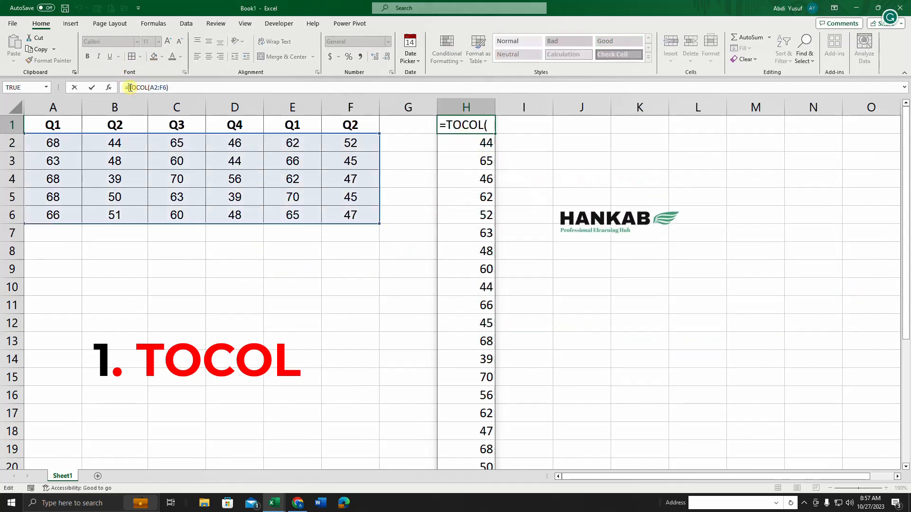
text(f)
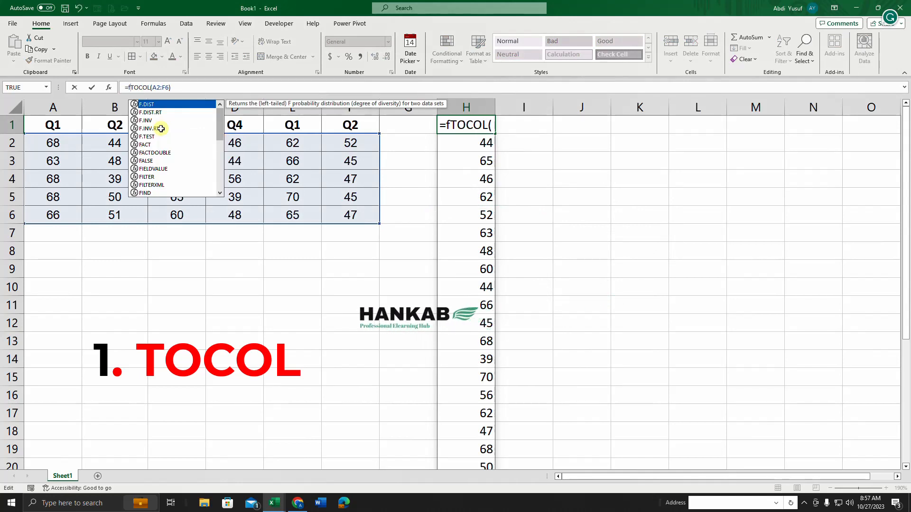
key(BackSpace)
key(Return)
click(519, 198)
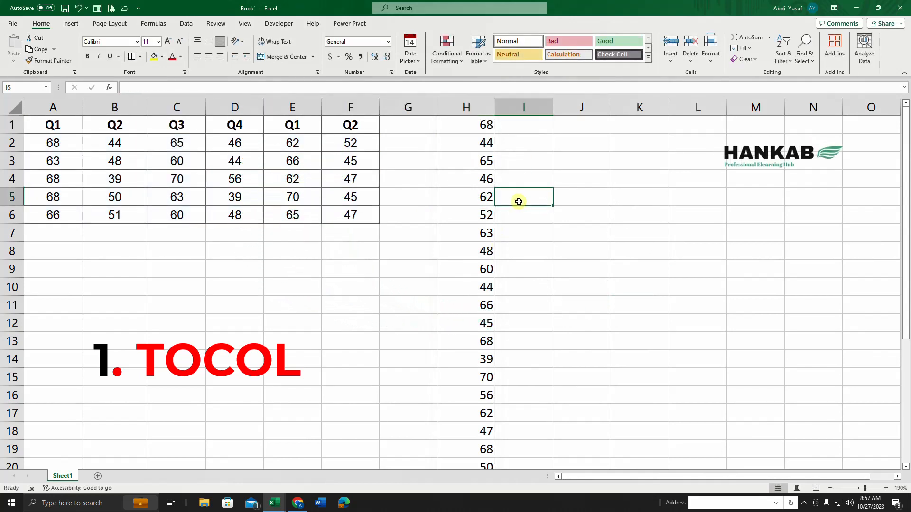
Step: Replace the TOCOL results in H1:H30 with static pasted values and check cells H2 and H4
click(476, 125)
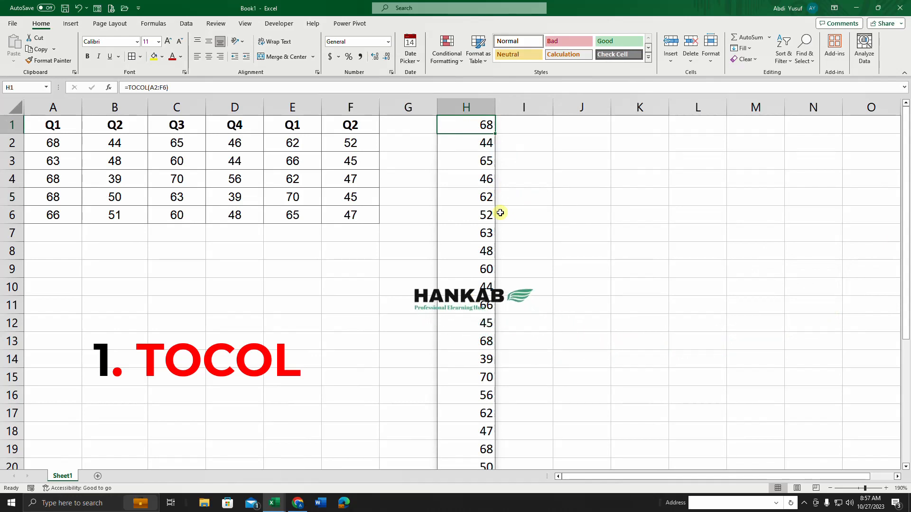
key(ctrl+shift+Down)
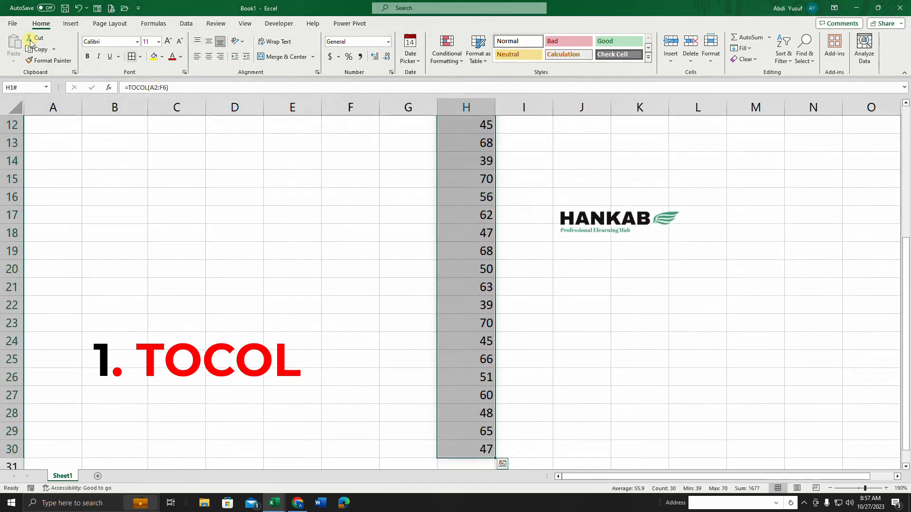
key(ctrl+c)
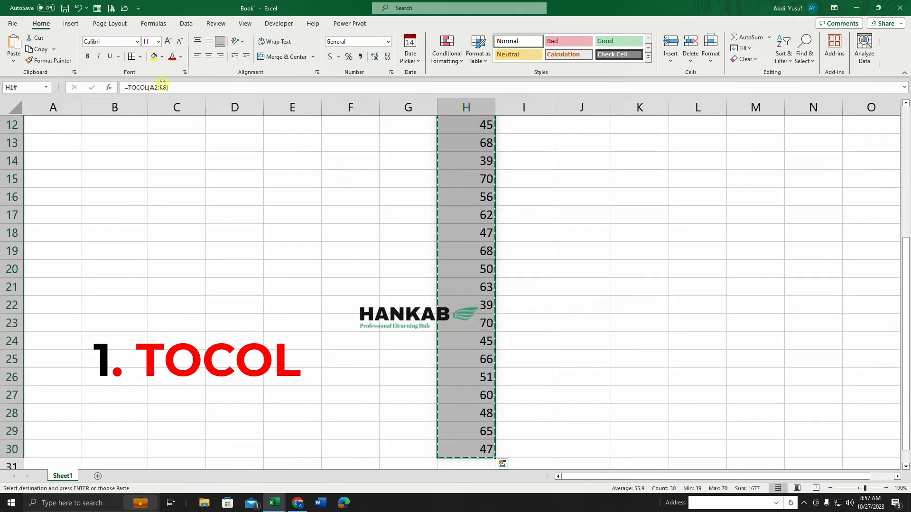
click(14, 60)
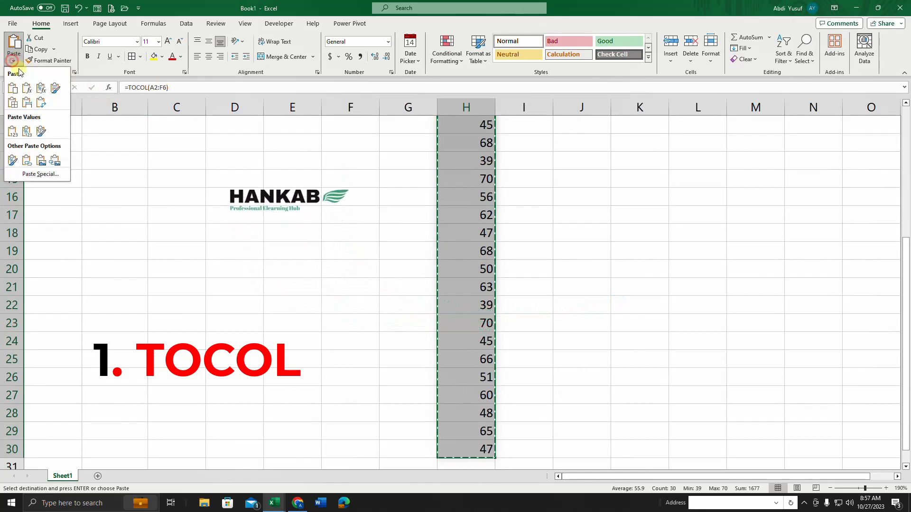
click(21, 134)
scroll(609, 205, up, 4)
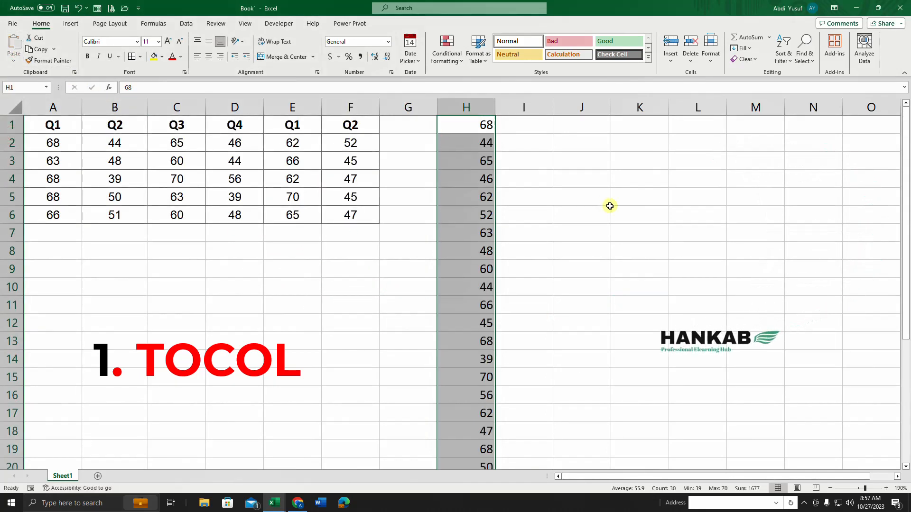
click(610, 206)
click(472, 144)
click(477, 177)
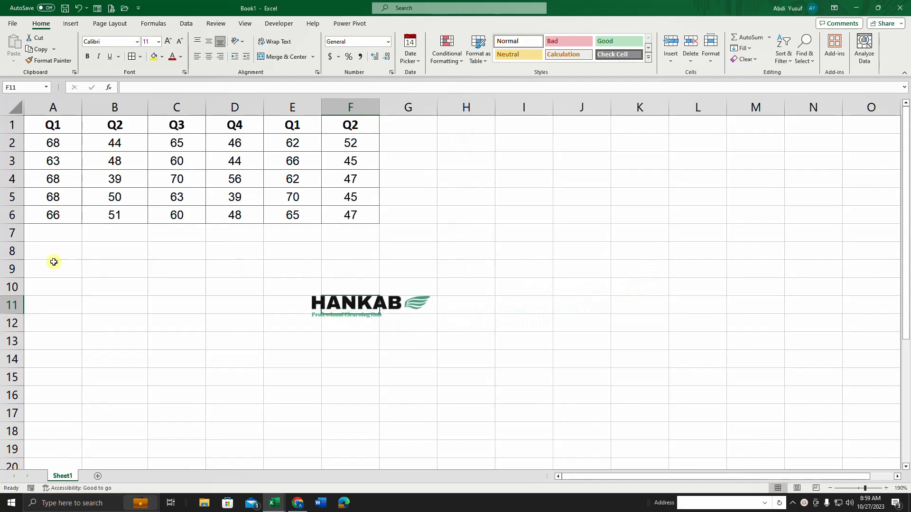
click(11, 255)
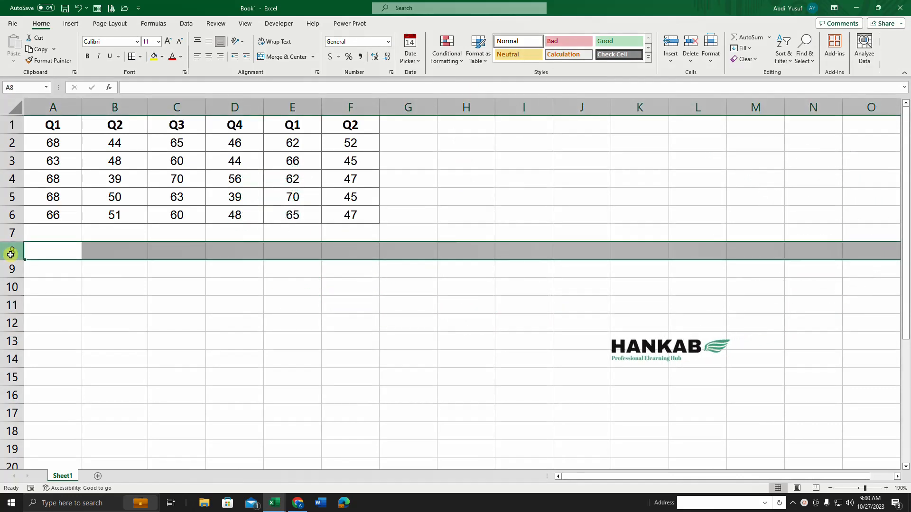
click(125, 302)
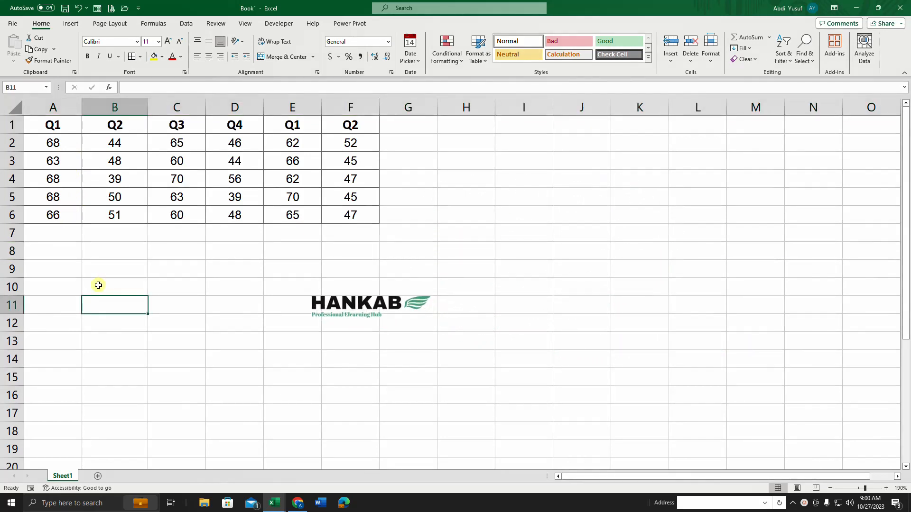
Step: Enter the formula =TOROW(A2:F6) in cell A8 to lay out the table's values in one row
click(48, 249)
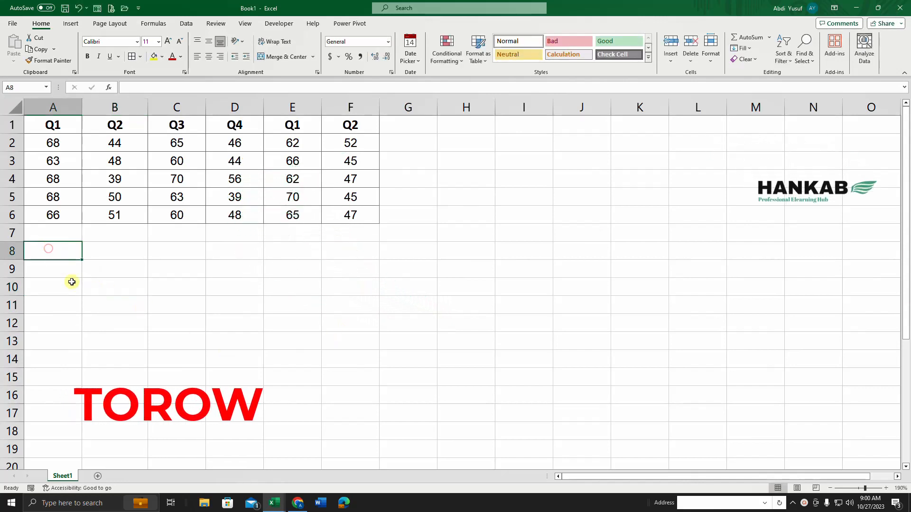
text(=)
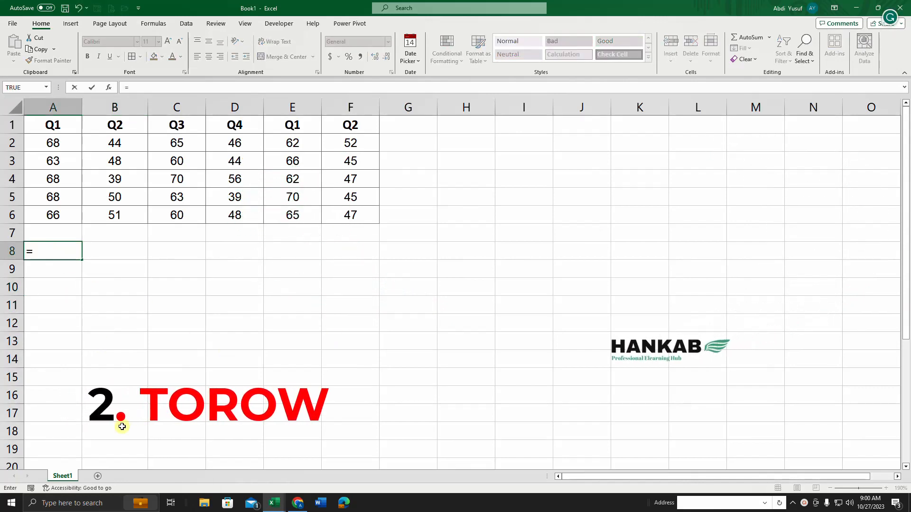
text(to)
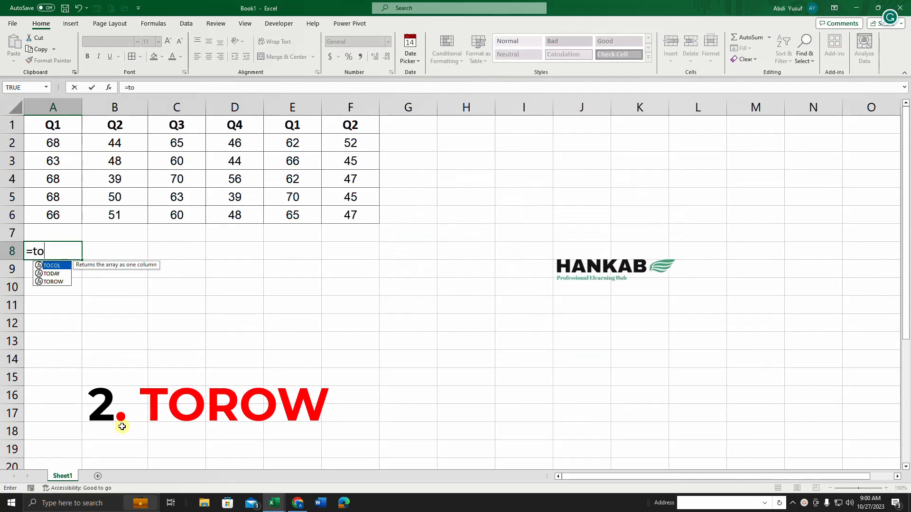
key(Down)
key(Down)
key(Tab)
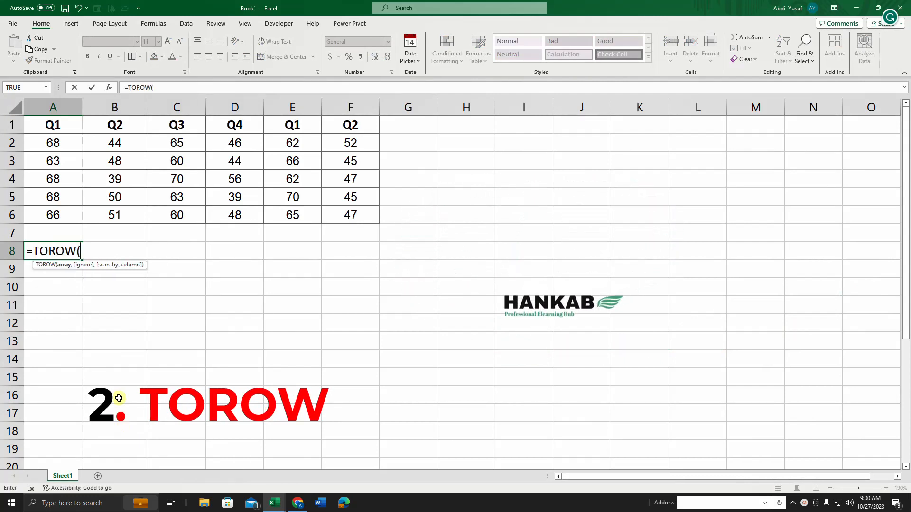
click(51, 143)
key(ctrl+shift+Right)
key(ctrl+shift+Down)
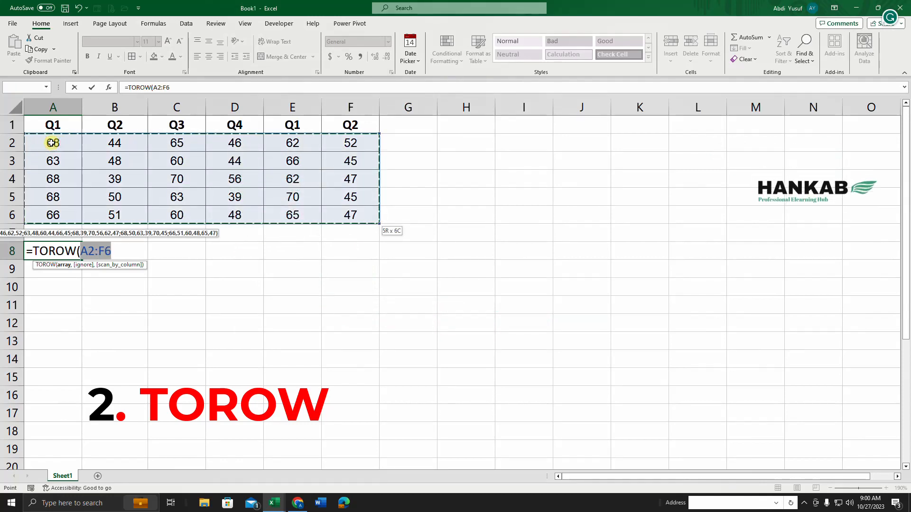
text())
key(Return)
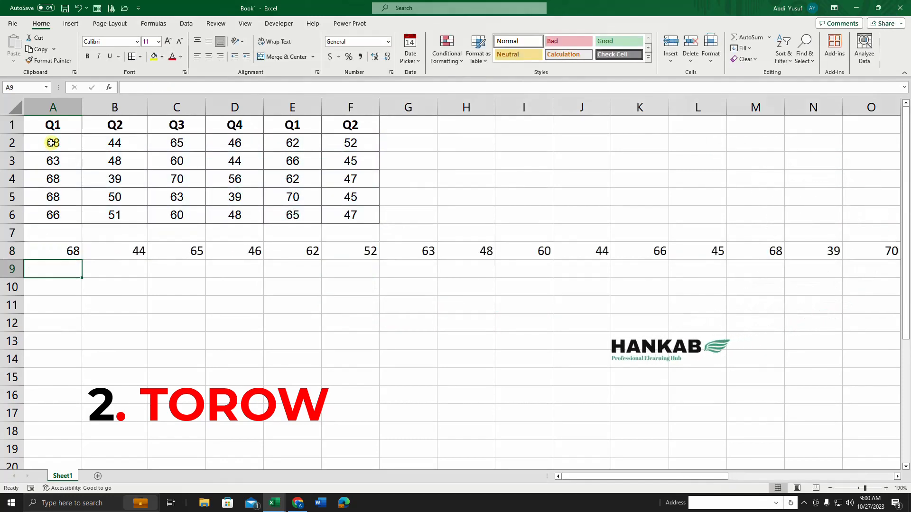
Step: Examine the TOROW output across row 8 and the formula behind cells A8, B8 and C8
click(68, 254)
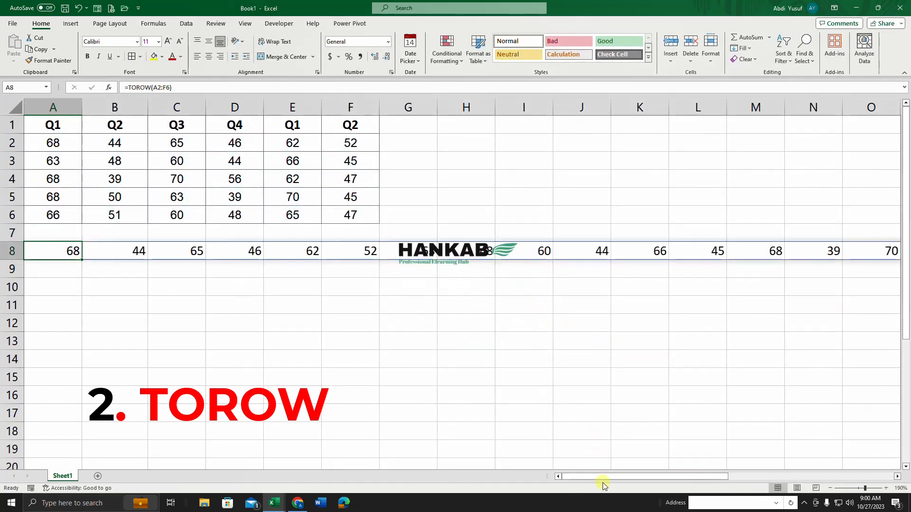
drag(605, 477, 782, 491)
click(683, 477)
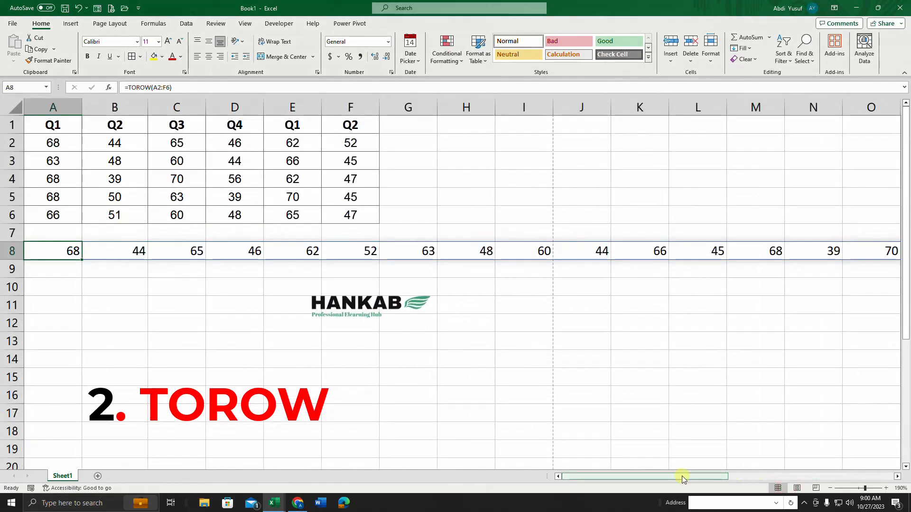
drag(593, 476, 568, 476)
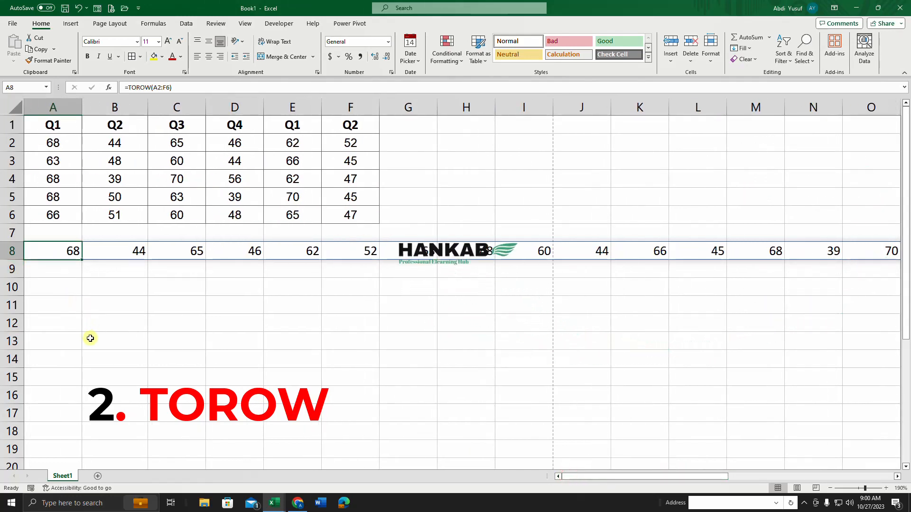
click(92, 301)
double_click(66, 252)
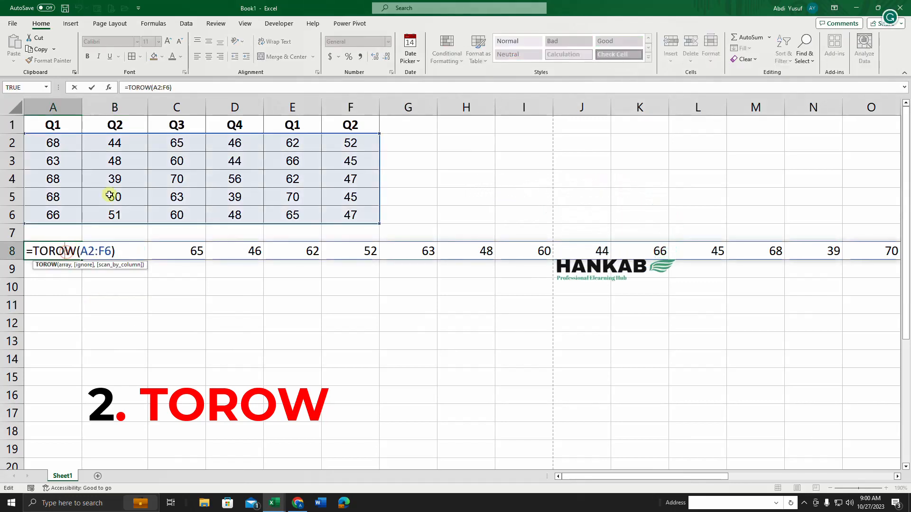
double_click(196, 253)
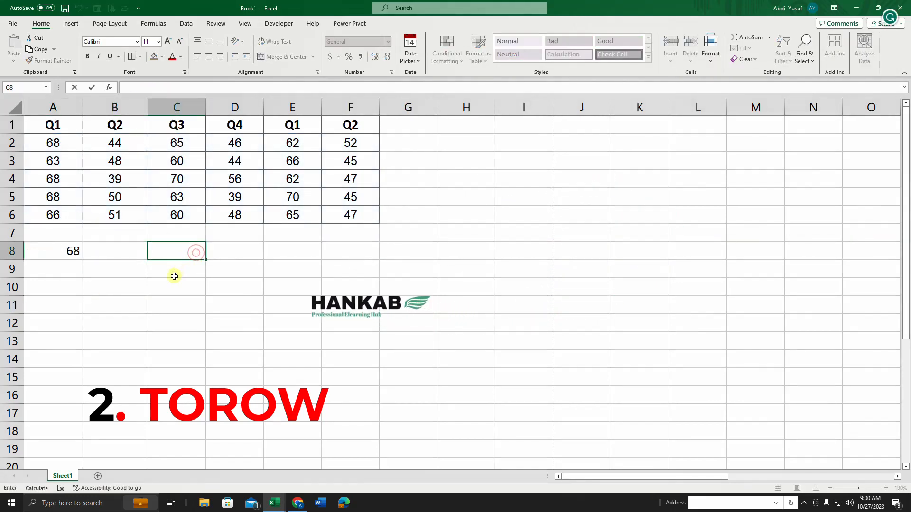
click(127, 297)
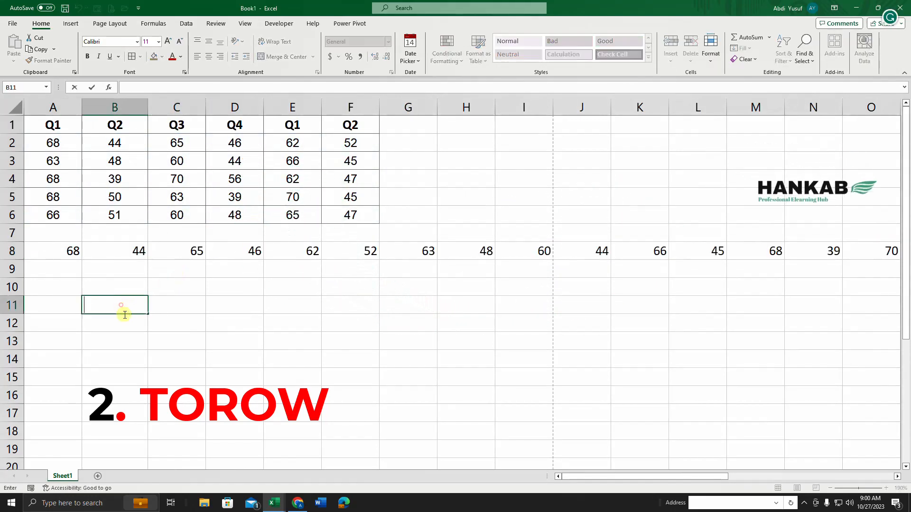
click(136, 251)
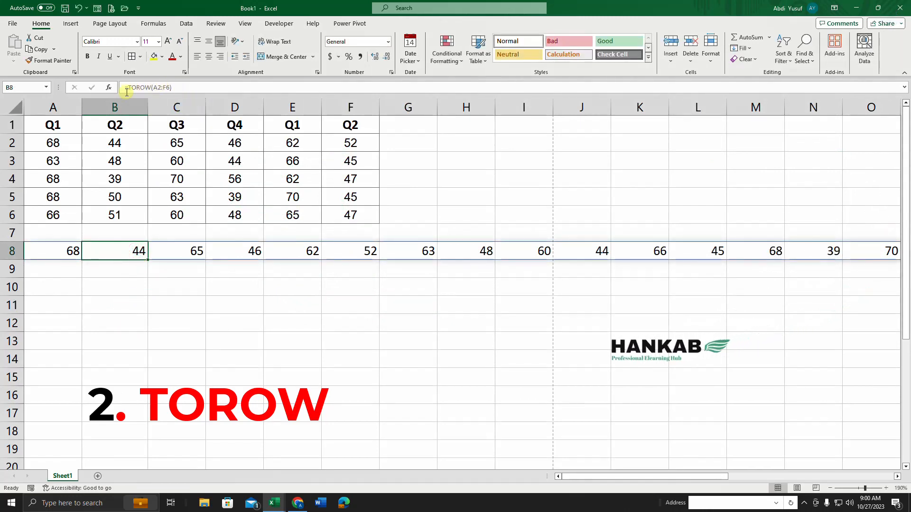
click(111, 315)
Step: Replace the TOROW results in A8:AD8 with static pasted values
click(31, 250)
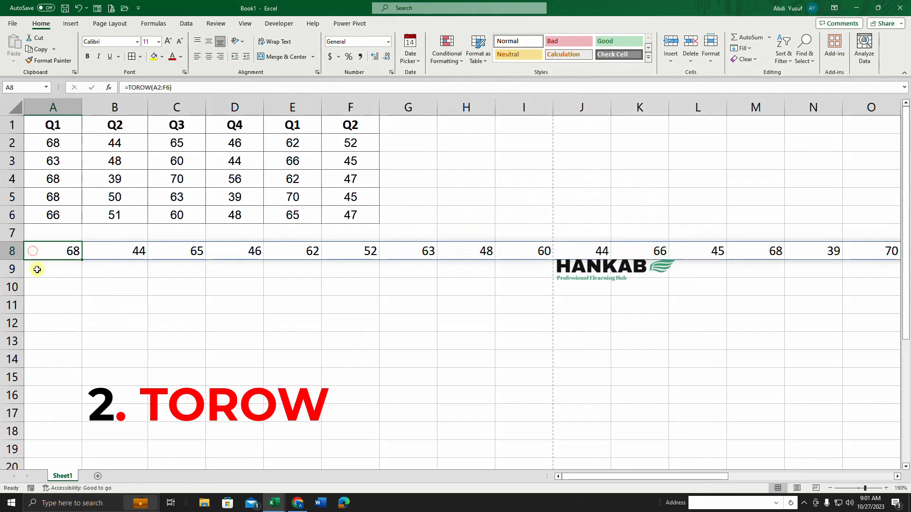
key(ctrl+shift+Right)
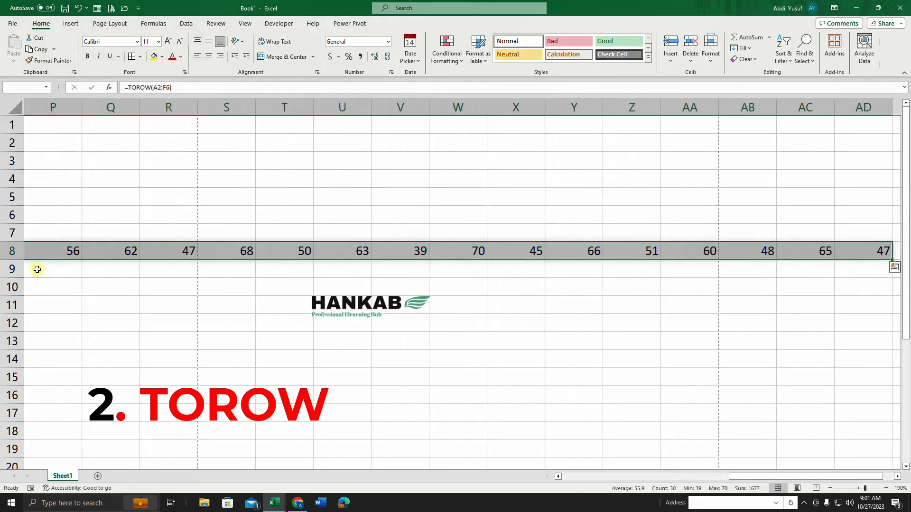
key(ctrl+c)
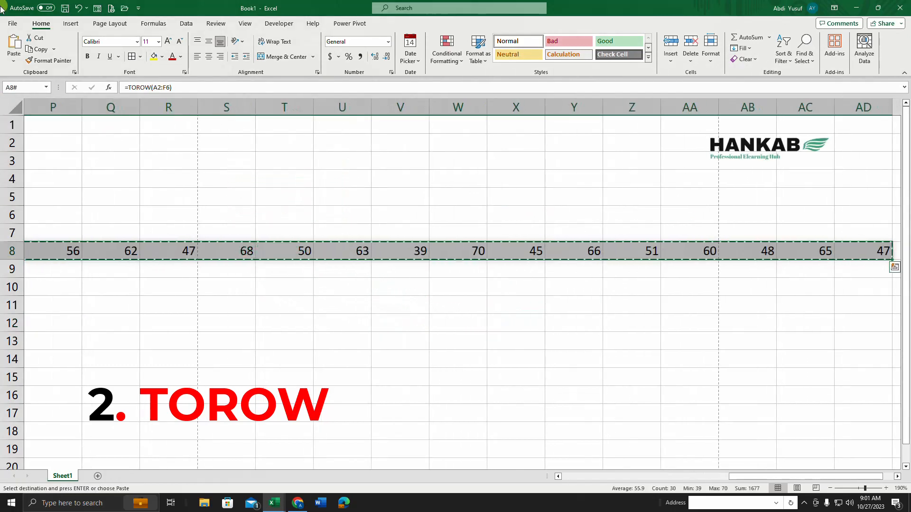
click(14, 59)
click(13, 135)
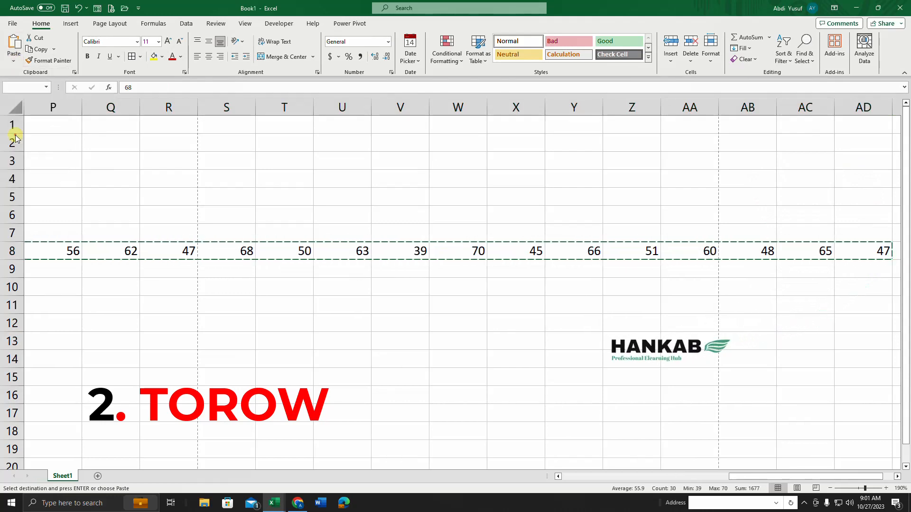
click(189, 285)
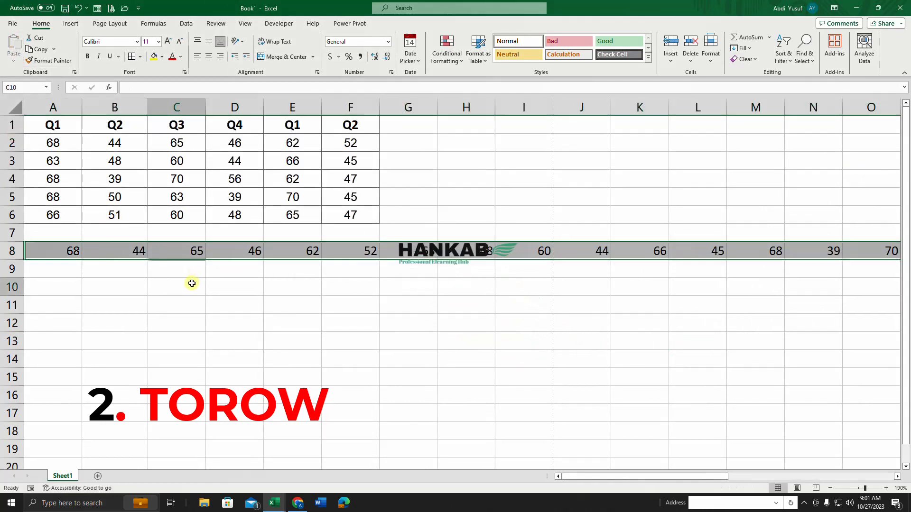
Step: Check the contents of cells B8 and C8 for plain values instead of a formula
double_click(132, 249)
click(182, 249)
double_click(149, 87)
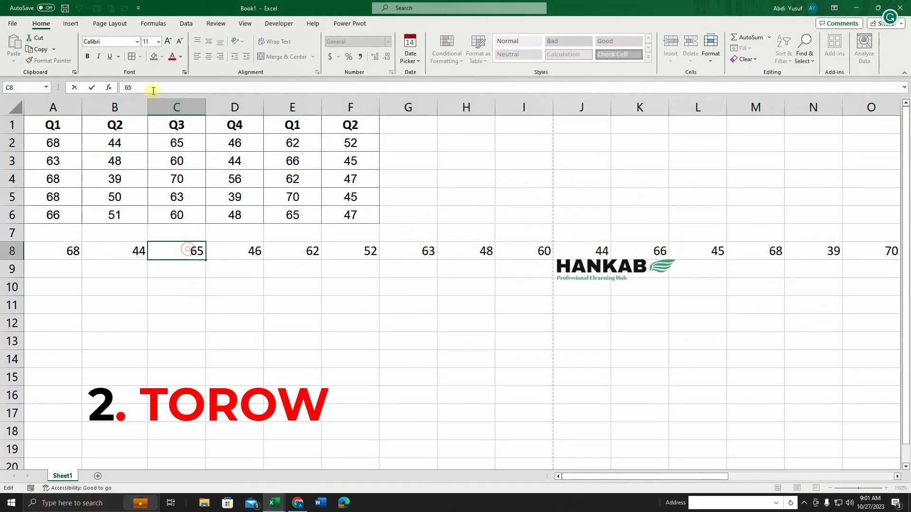
click(241, 290)
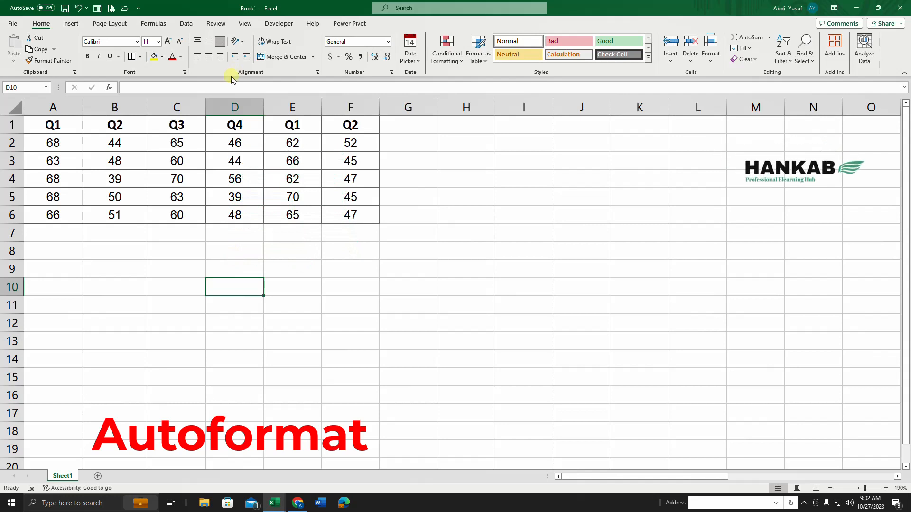
Step: Select the whole table A1:F6 and open AutoFormat for it, with the dialog moved up beside the table
click(51, 126)
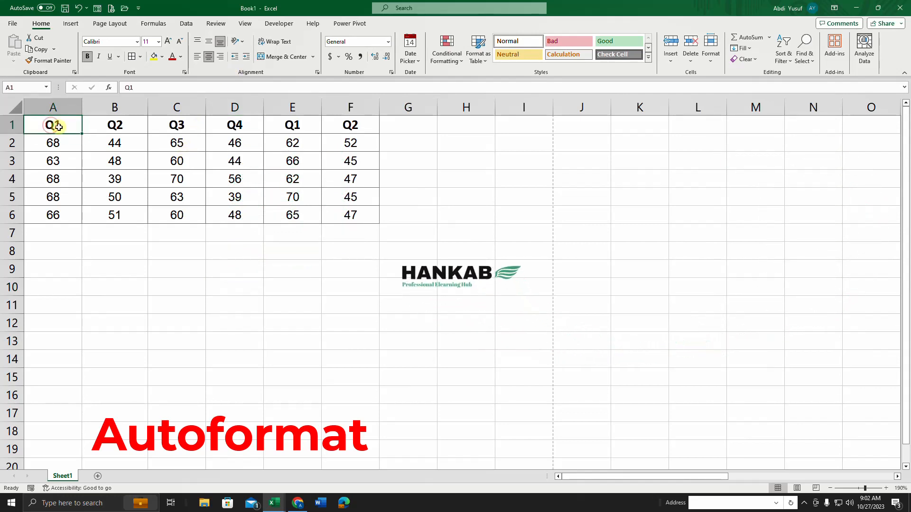
key(ctrl+a)
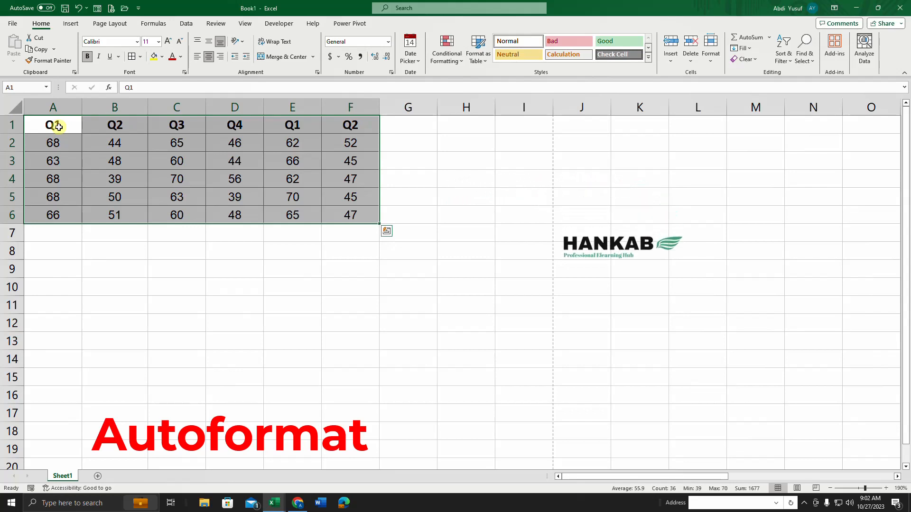
key(alt+o)
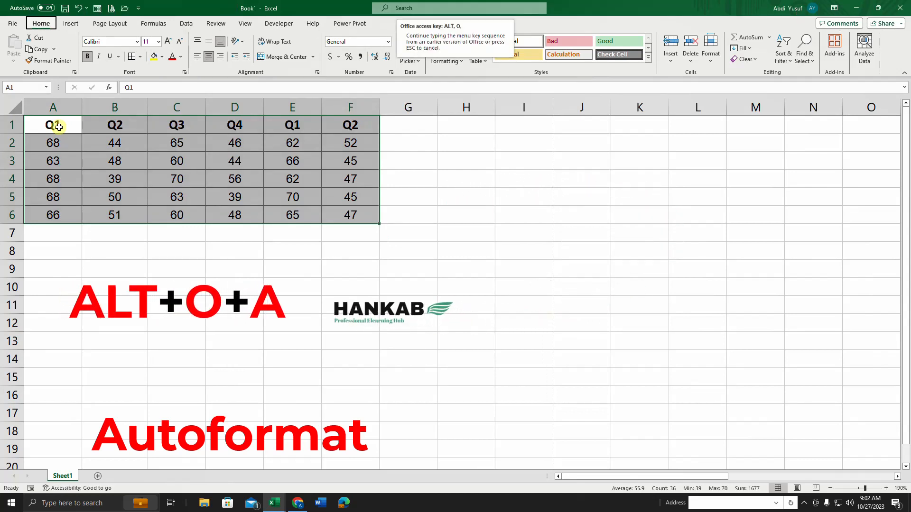
key(a)
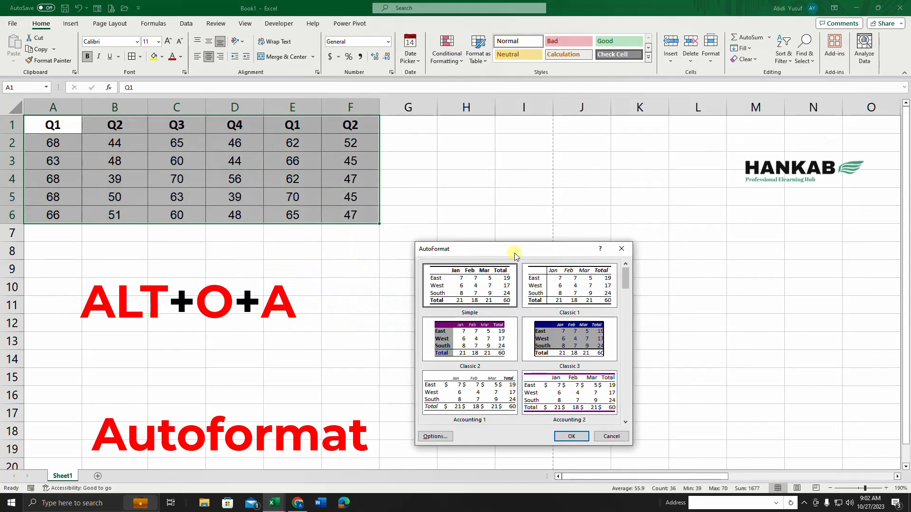
drag(516, 245, 531, 151)
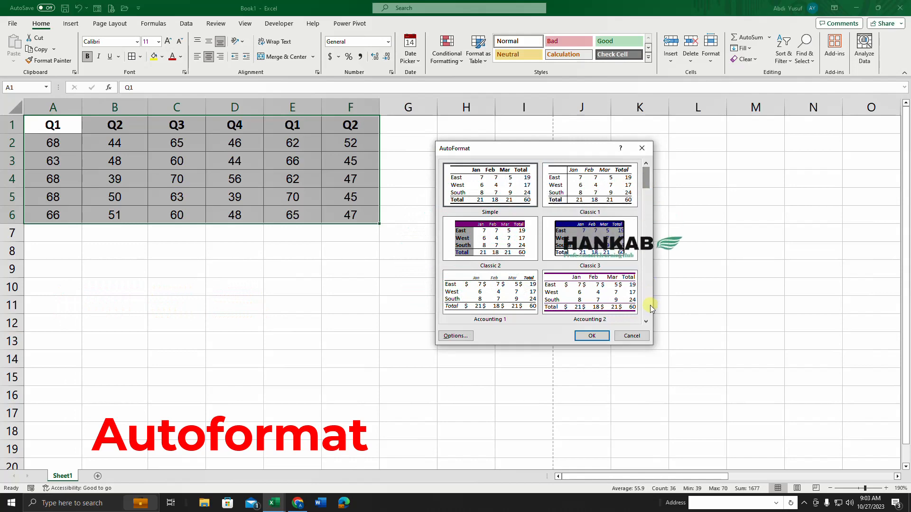
Step: Browse the AutoFormat designs and apply the Colorful 1 format to the table
click(645, 323)
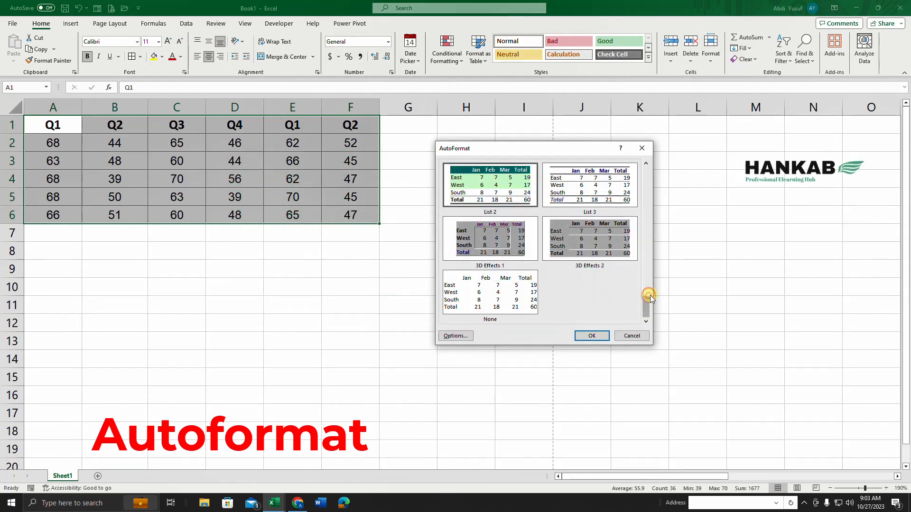
click(646, 165)
click(591, 195)
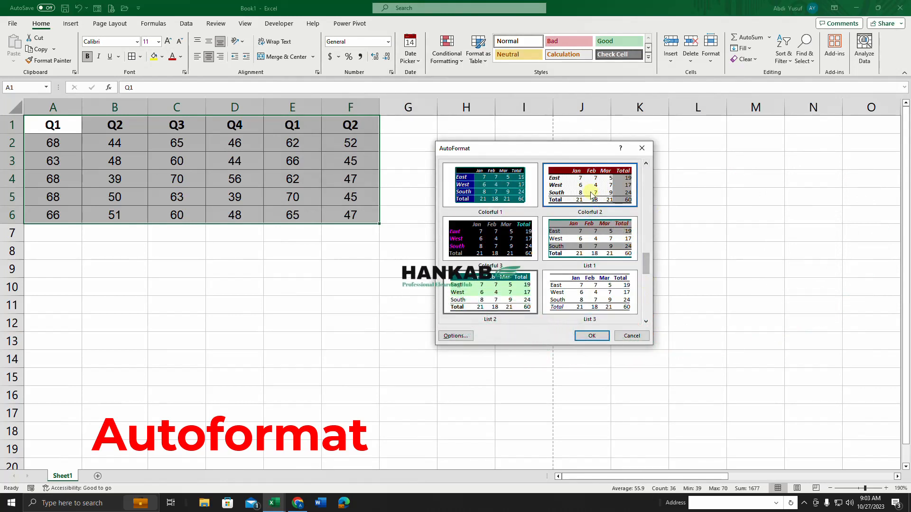
click(518, 192)
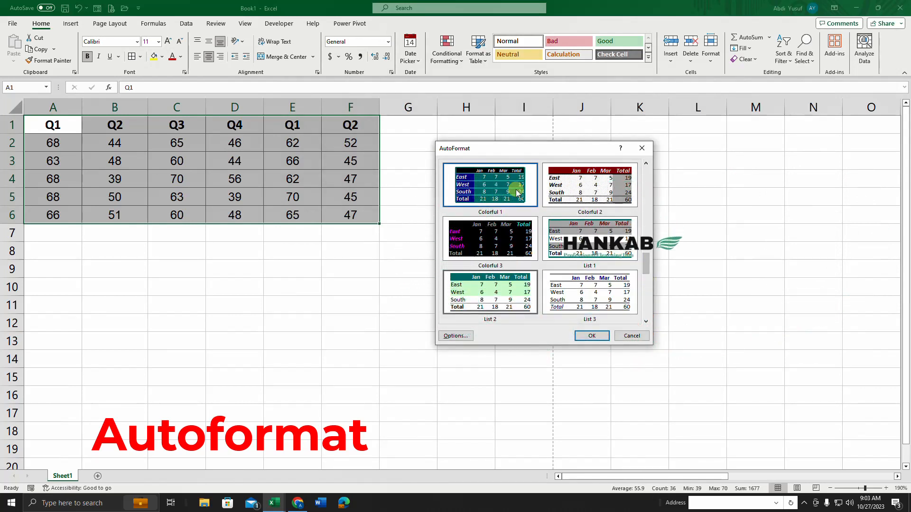
click(592, 336)
click(594, 337)
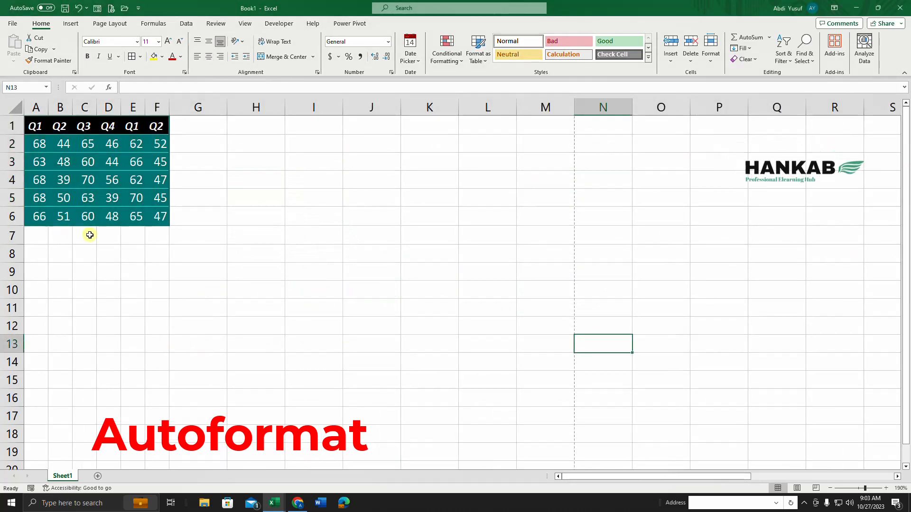
click(79, 253)
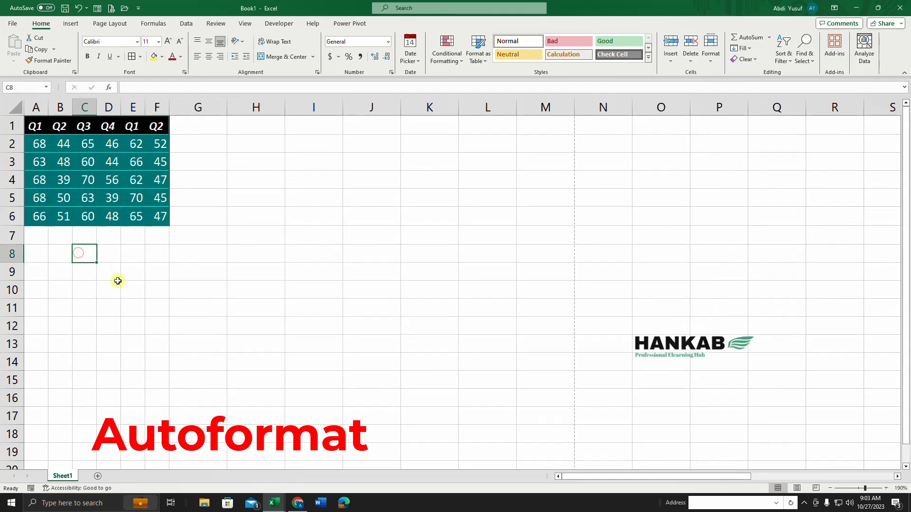